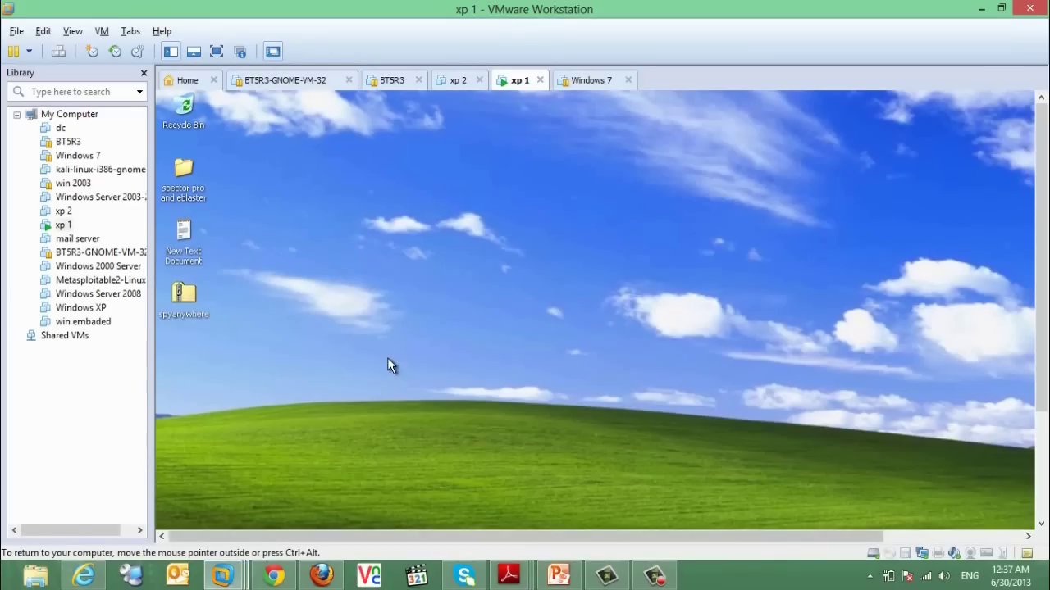
- Show the xp 1 virtual machine in full screen and open the folder C:\d
{"action": "left_click", "coordinate": [216, 51]}
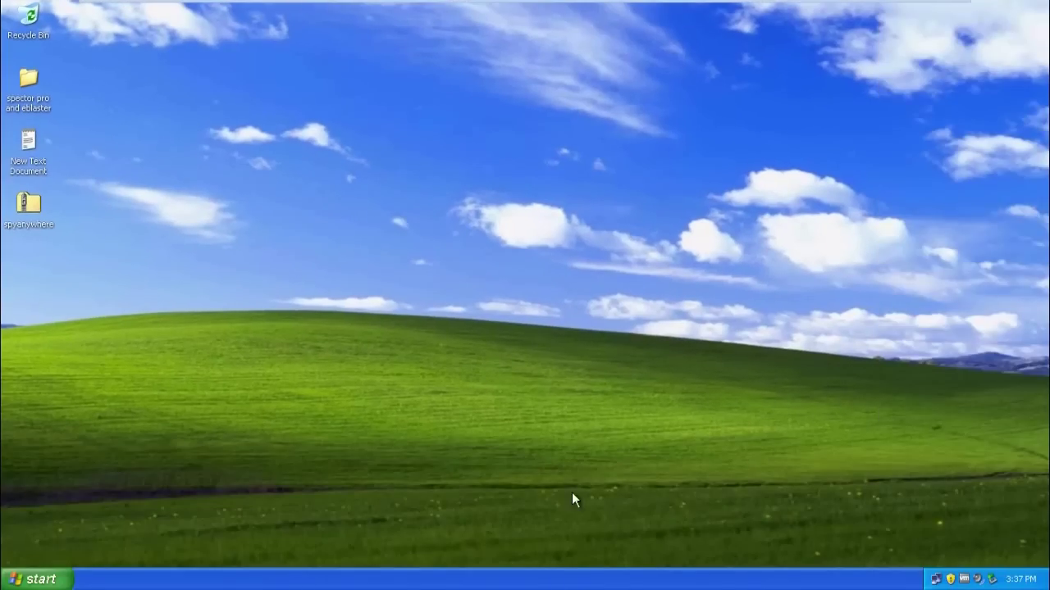
{"action": "left_click", "coordinate": [49, 579]}
{"action": "left_click_drag", "start_coordinate": [288, 354], "coordinate": [273, 365]}
{"action": "double_click", "coordinate": [279, 293]}
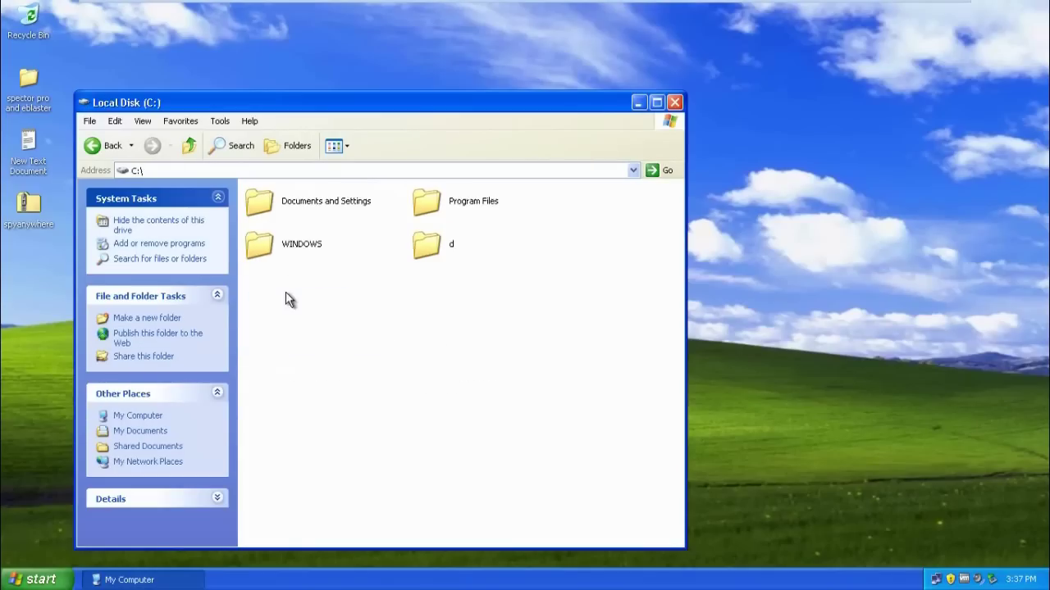
{"action": "double_click", "coordinate": [428, 245]}
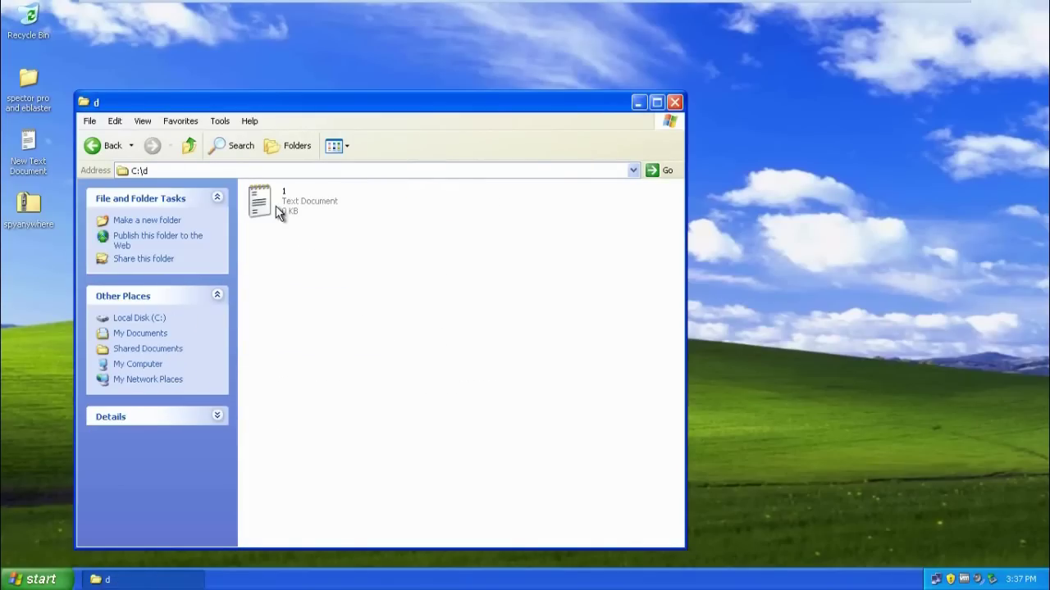
- Open a Command Prompt window by running cmd
{"action": "left_click", "coordinate": [37, 579]}
{"action": "left_click", "coordinate": [275, 504]}
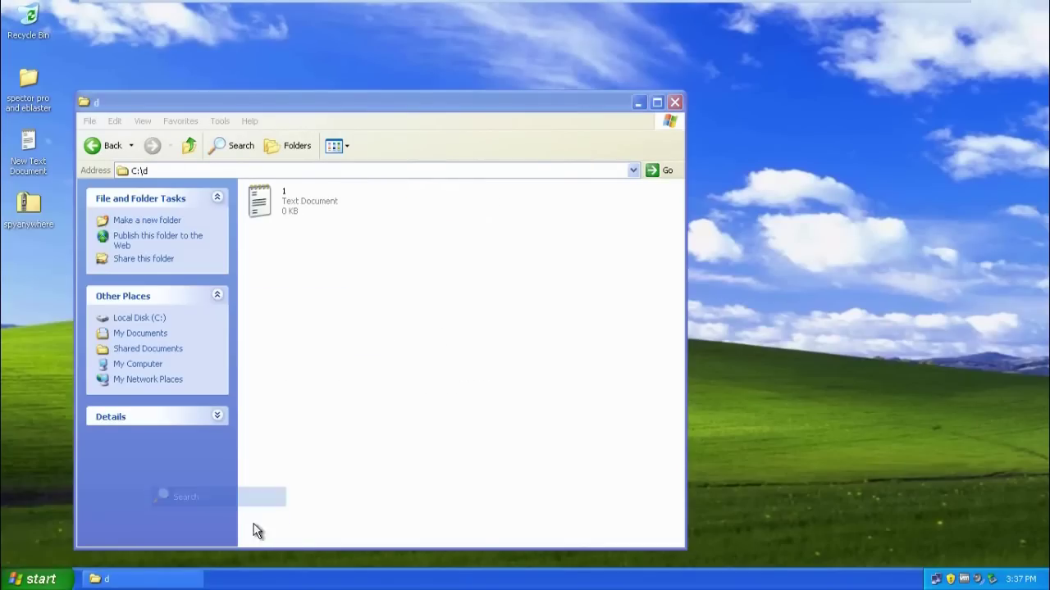
{"action": "left_click", "coordinate": [10, 572]}
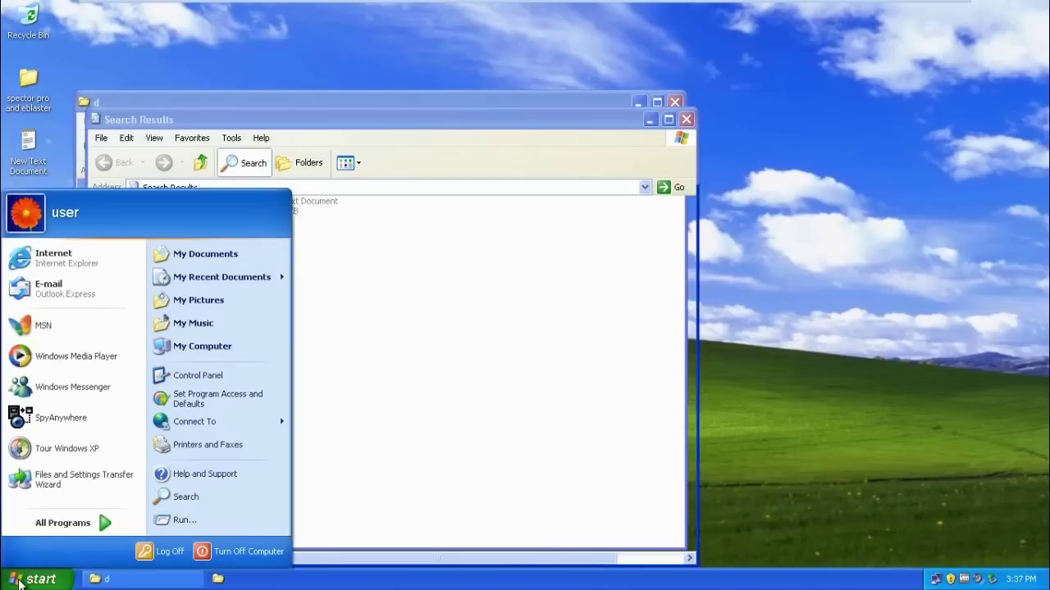
{"action": "left_click", "coordinate": [179, 520]}
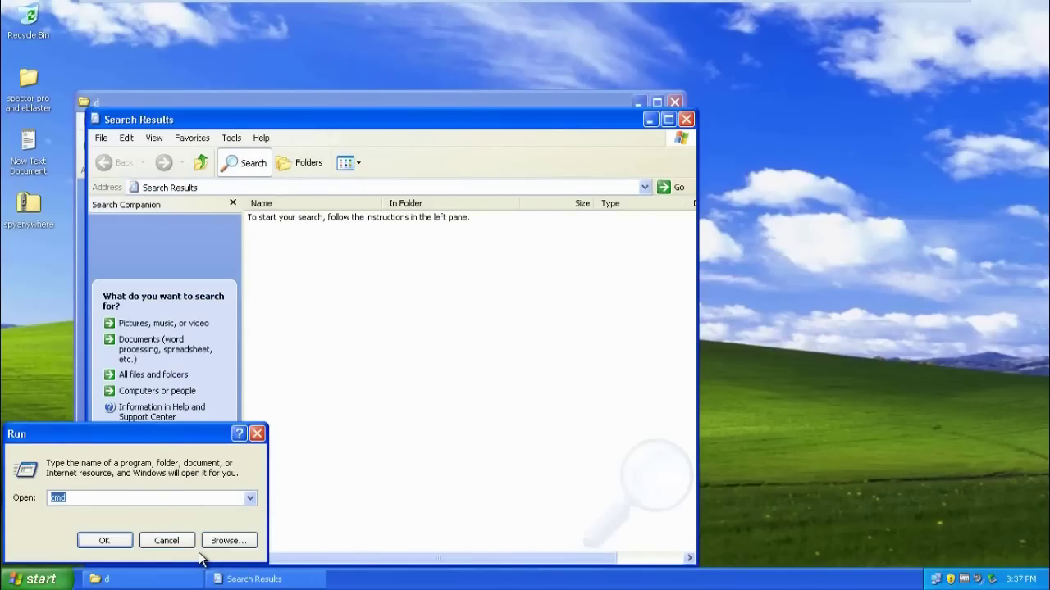
{"action": "key", "text": "Return"}
- Change the command line's working directory to C:\d, going through the drive root with "cd \" and "cd d"
{"action": "type", "text": "cd "}
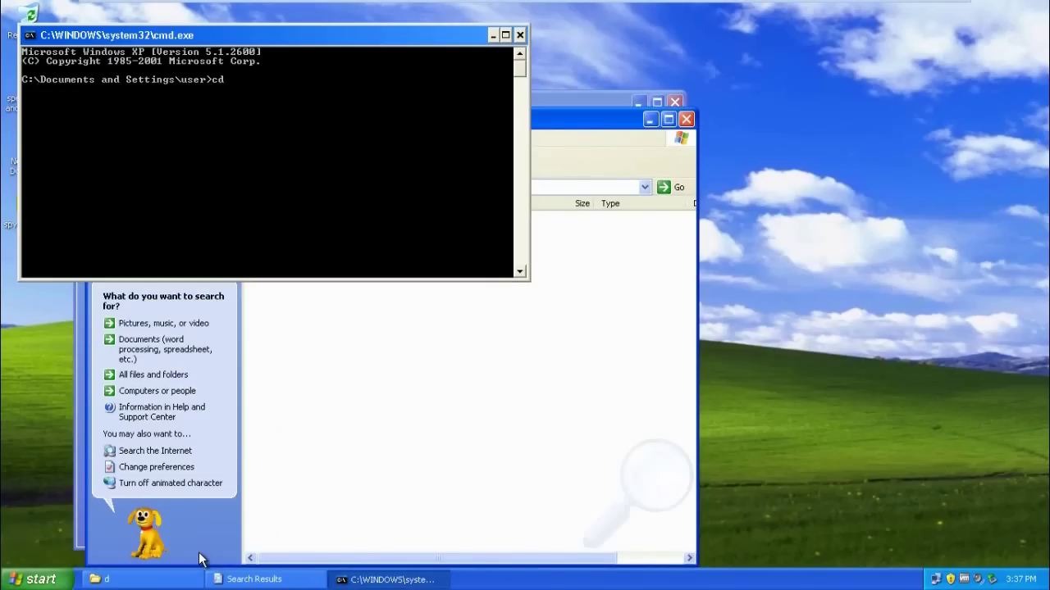
{"action": "type", "text": "\\"}
{"action": "key", "text": "Return"}
{"action": "type", "text": "cd d"}
{"action": "key", "text": "Return"}
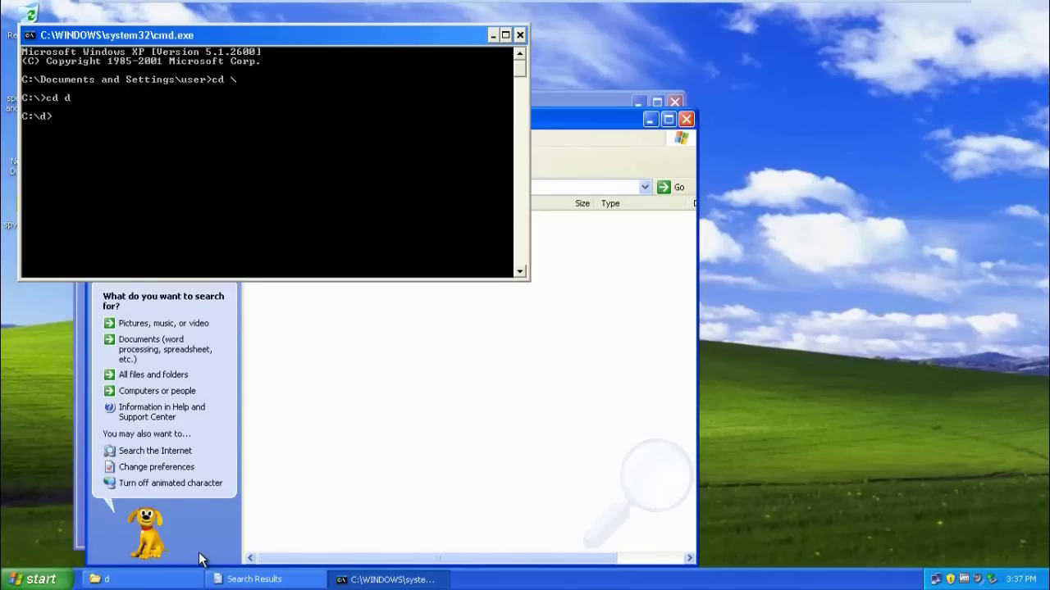
- Hide the text file with "attrib +h 1.txt", close the Search Results window and bring folder d to the front
{"action": "type", "text": "attrib +h 1.txt"}
{"action": "key", "text": "Return"}
{"action": "left_click", "coordinate": [686, 120]}
{"action": "left_click", "coordinate": [593, 255]}
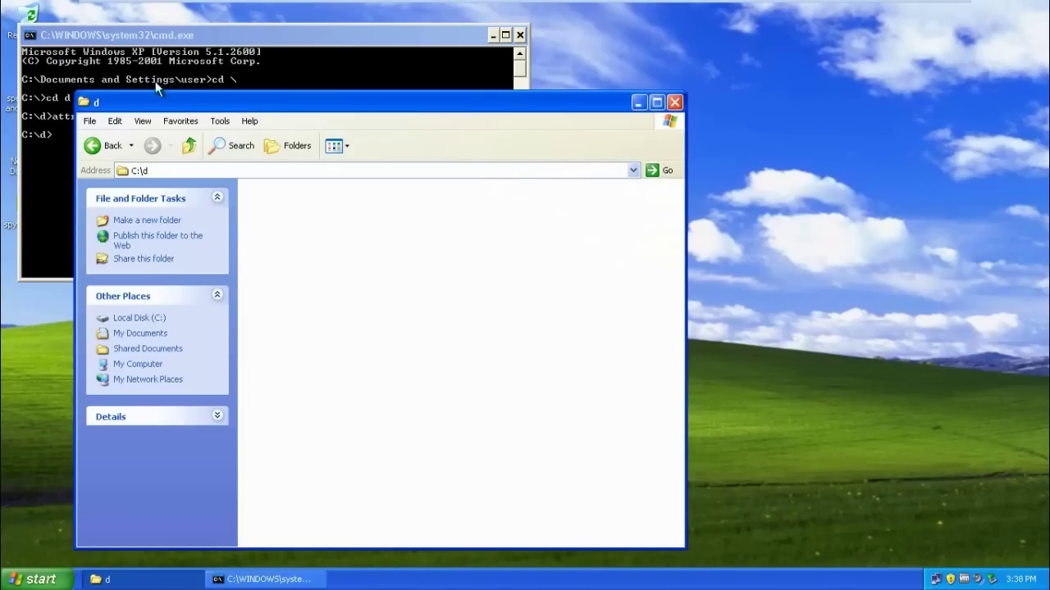
- Set the folder options to show hidden files and folders
{"action": "left_click", "coordinate": [230, 120]}
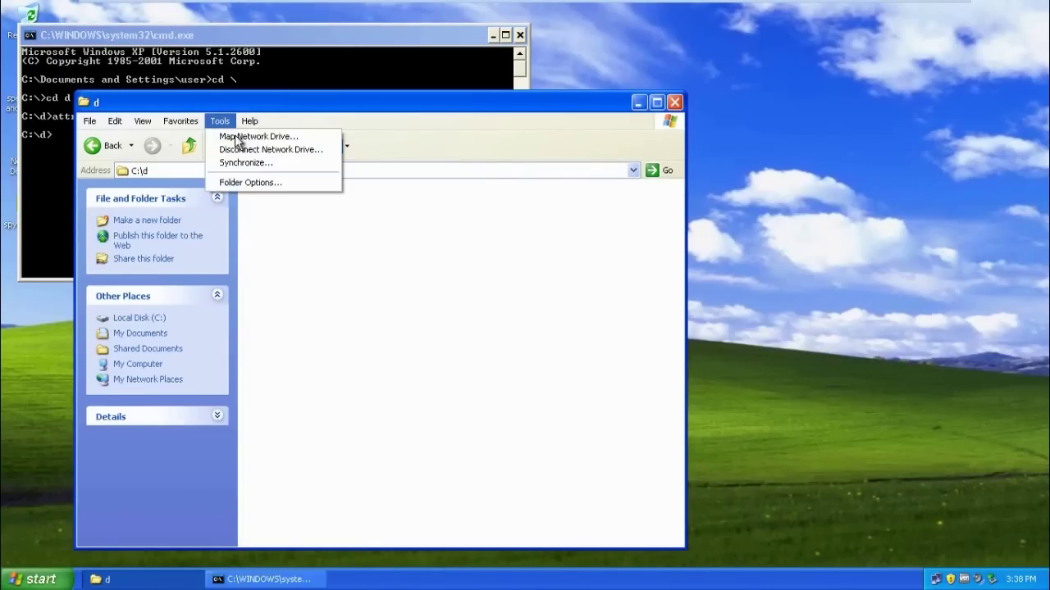
{"action": "left_click", "coordinate": [237, 183]}
{"action": "left_click", "coordinate": [140, 140]}
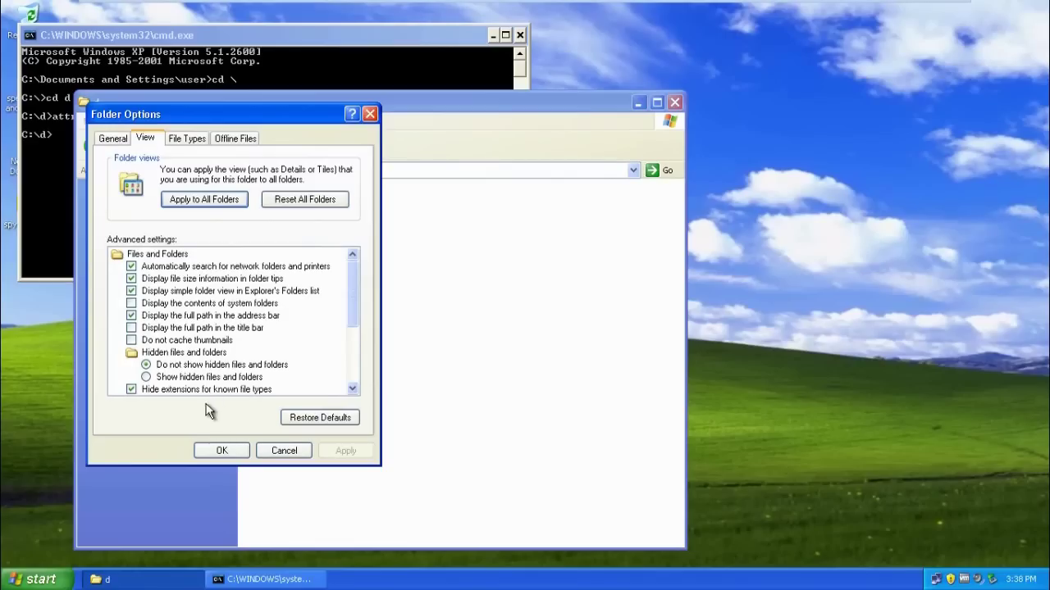
{"action": "left_click", "coordinate": [191, 378]}
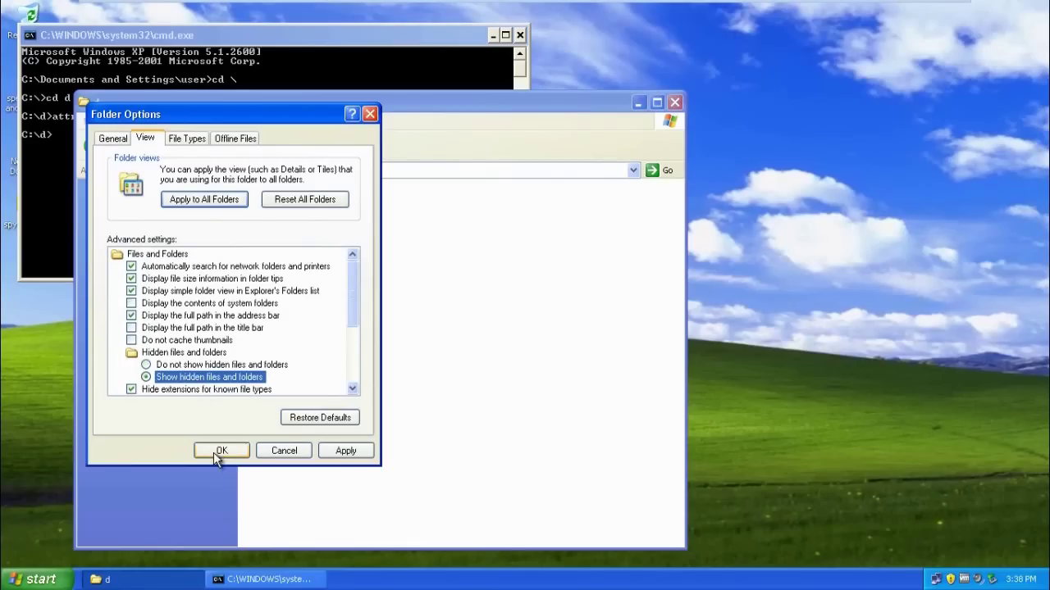
{"action": "left_click", "coordinate": [216, 452]}
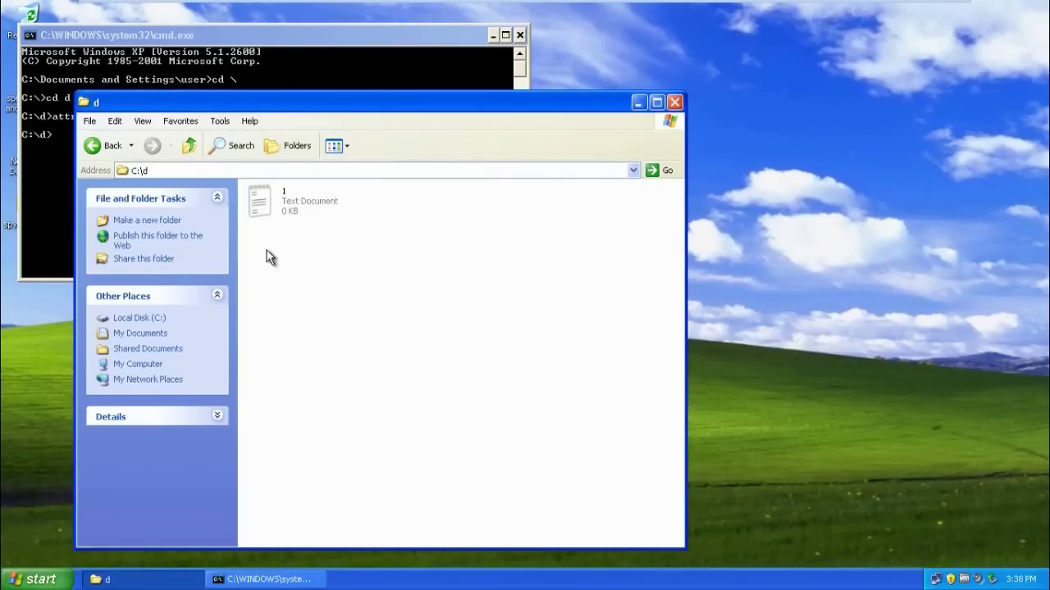
- Check the attributes in the properties of text file 1, and close the folder window
{"action": "right_click", "coordinate": [294, 216]}
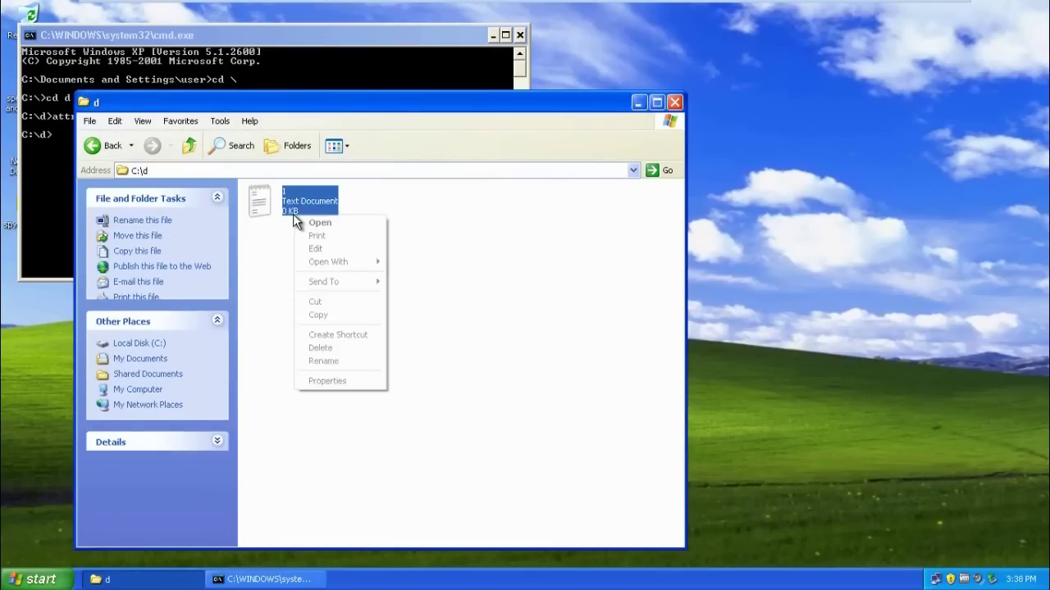
{"action": "left_click", "coordinate": [328, 381]}
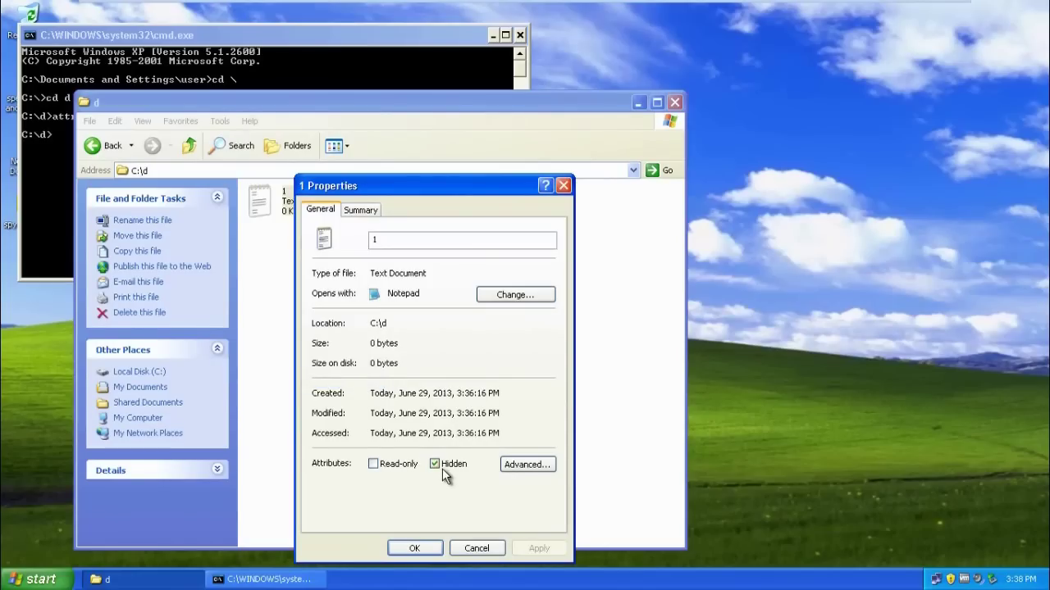
{"action": "left_click", "coordinate": [476, 547]}
{"action": "left_click", "coordinate": [674, 102]}
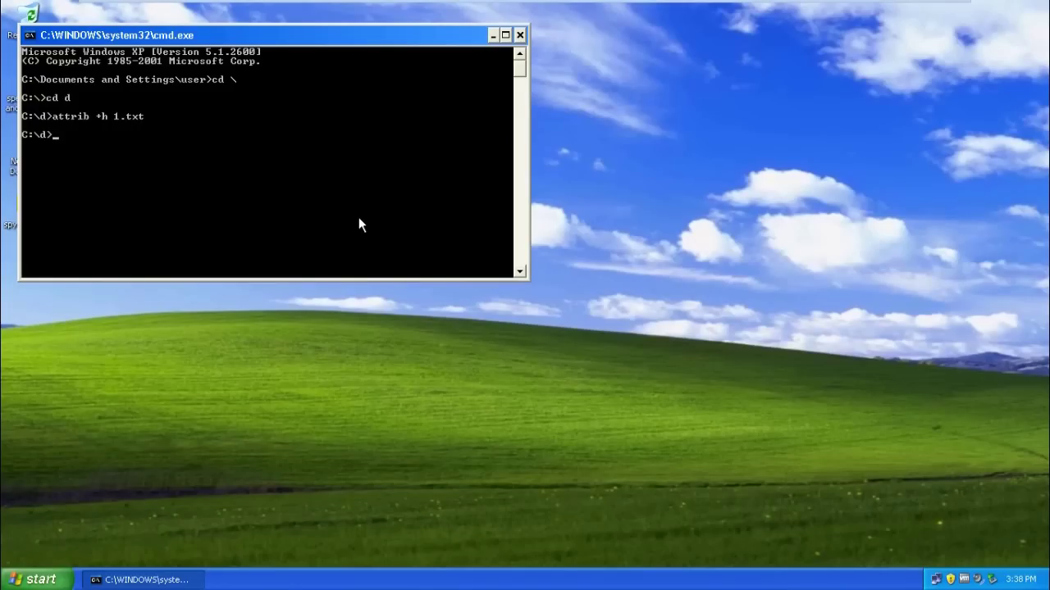
- Create test.txt with "notepad test.txt", write "this is test file" in it, and save and close it
{"action": "type", "text": "notepad test.txt"}
{"action": "key", "text": "Return"}
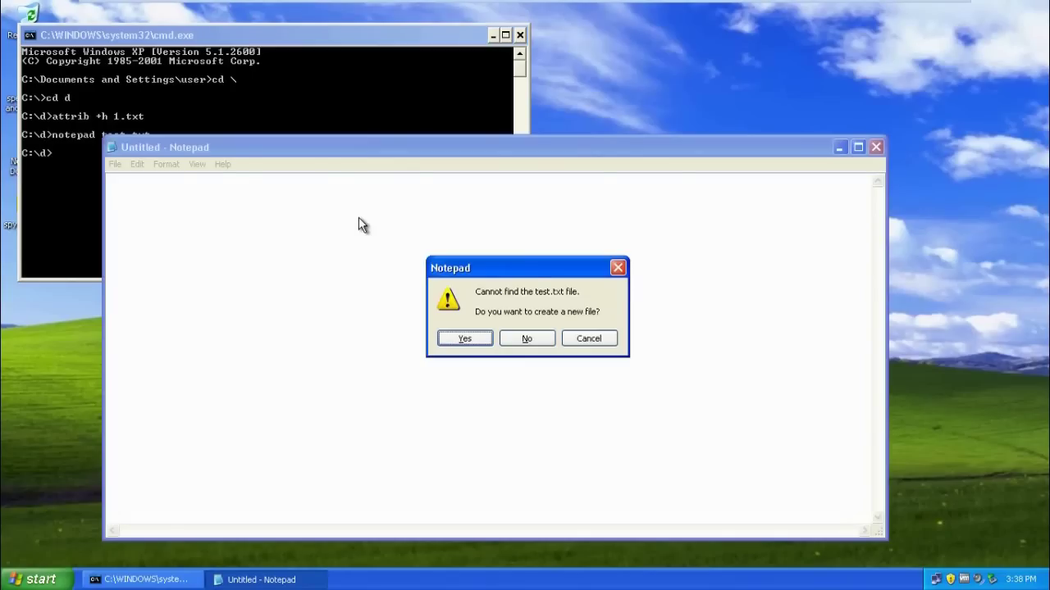
{"action": "key", "text": "Return"}
{"action": "type", "text": "this is test"}
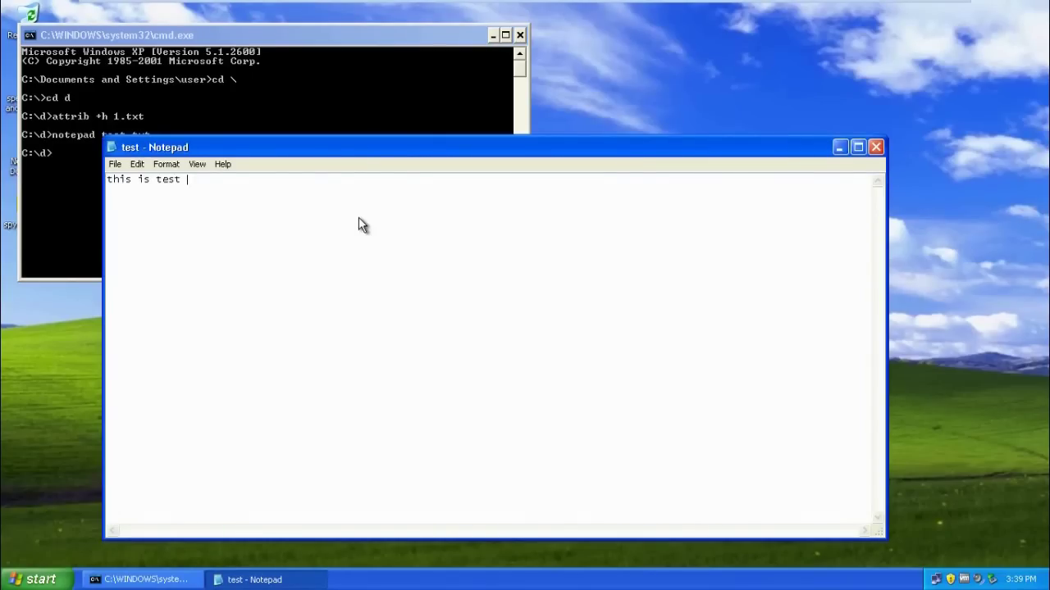
{"action": "type", "text": " file"}
{"action": "left_click", "coordinate": [876, 147]}
{"action": "left_click", "coordinate": [455, 339]}
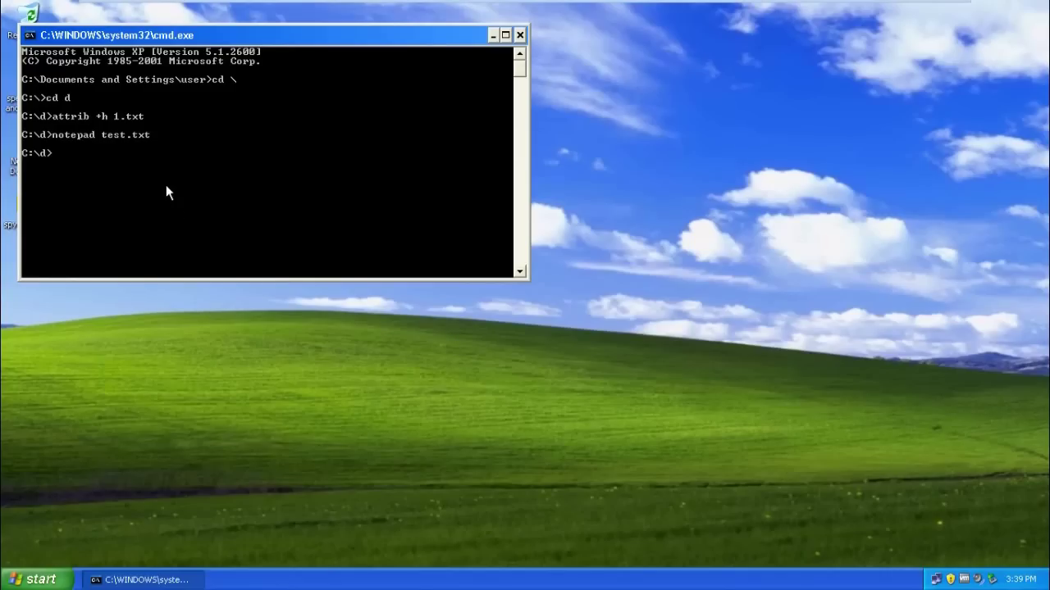
- Create the alternate data stream test.txt:hide.txt in Notepad with the text "this is hide file"
{"action": "key", "text": "Up"}
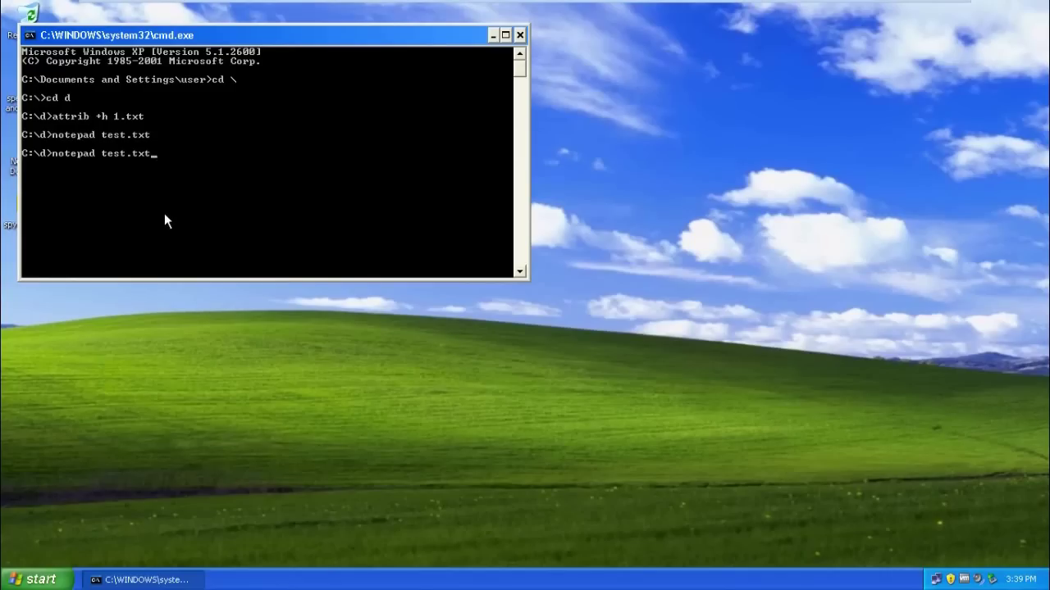
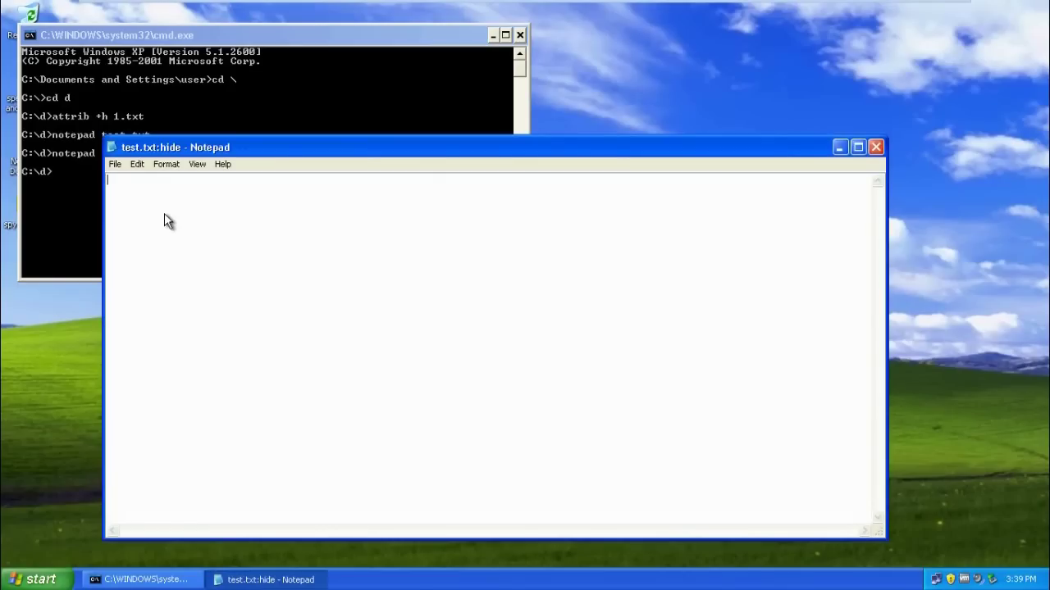
{"action": "type", "text": "this is hide file"}
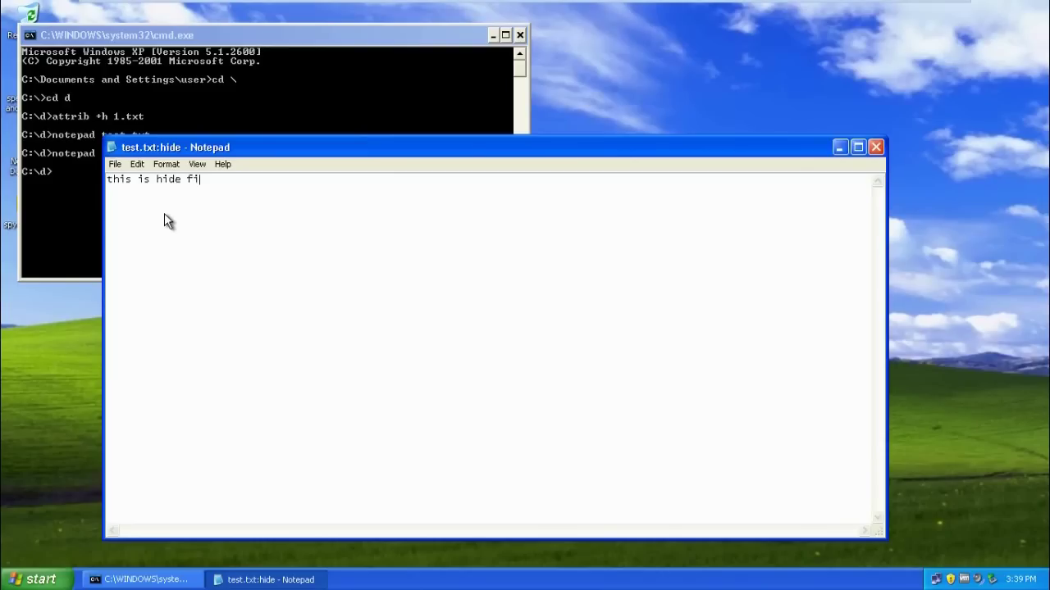
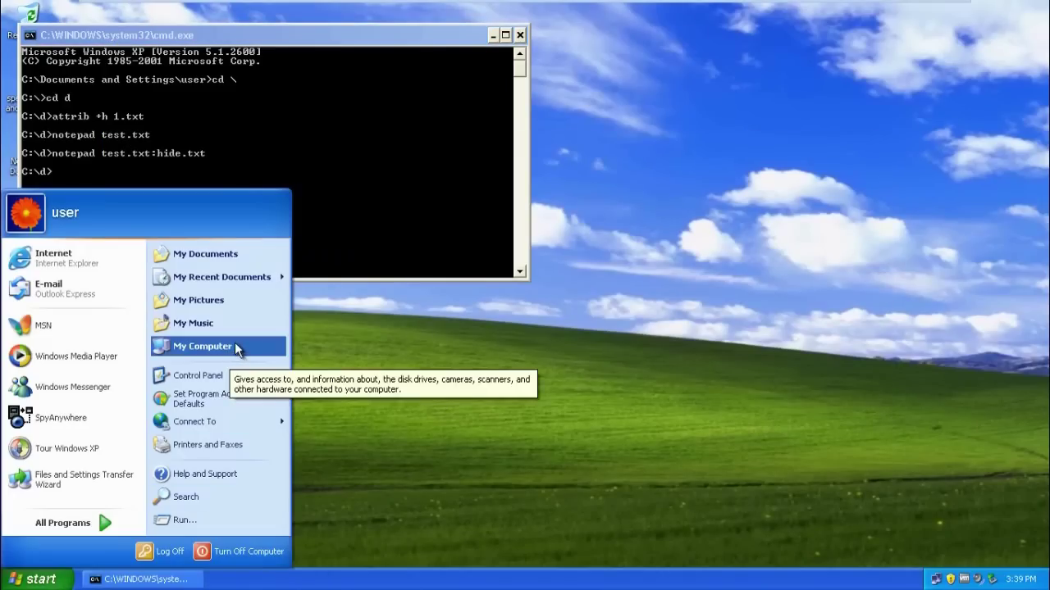
- Open the test file from C:\d and examine the text it contains
{"action": "left_click", "coordinate": [235, 347]}
{"action": "double_click", "coordinate": [308, 302]}
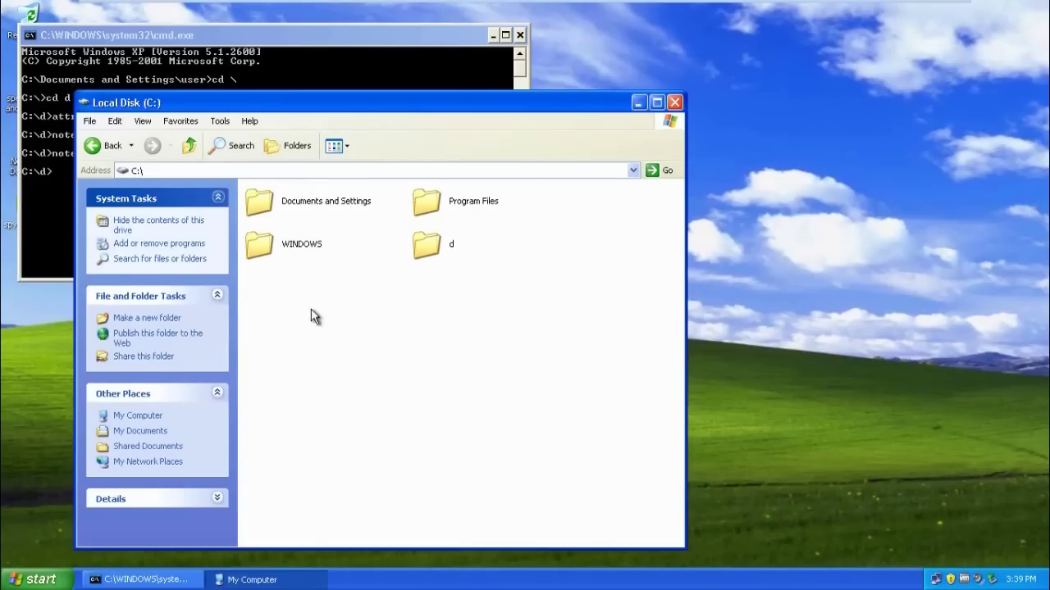
{"action": "double_click", "coordinate": [449, 246]}
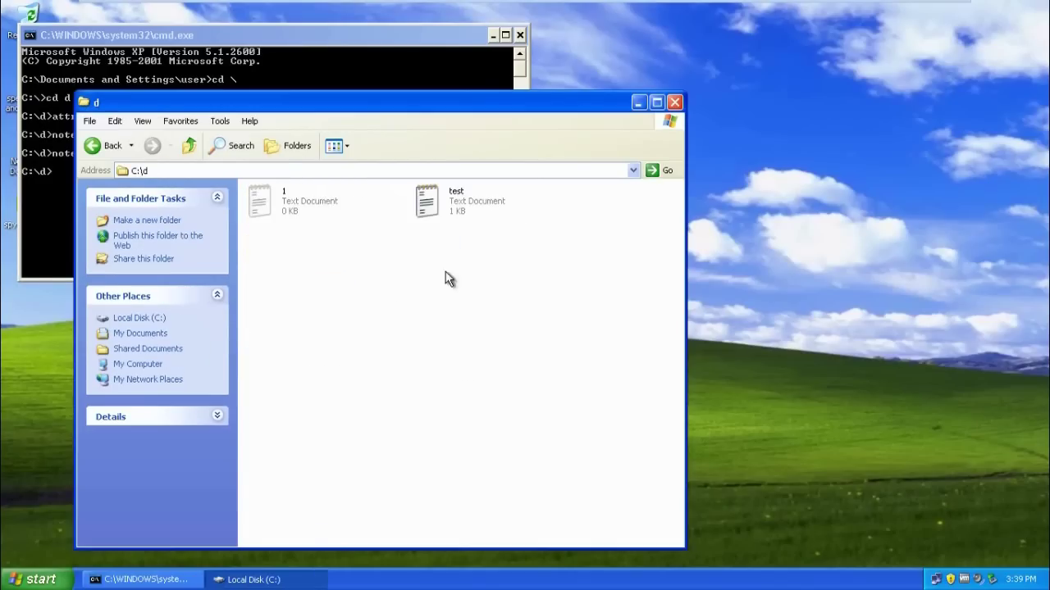
{"action": "double_click", "coordinate": [456, 215]}
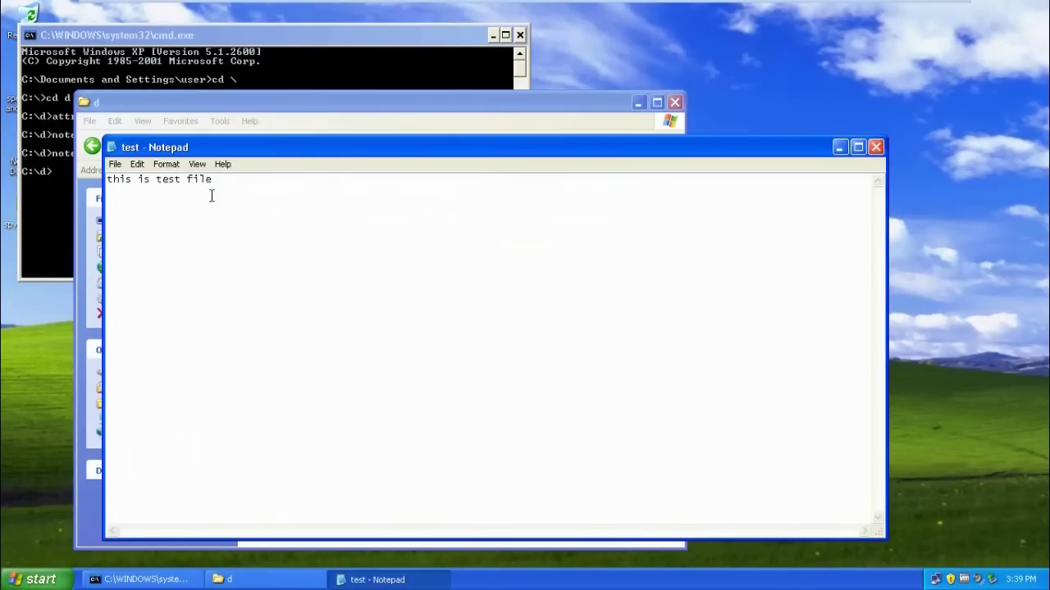
{"action": "left_click_drag", "start_coordinate": [237, 196], "coordinate": [69, 183]}
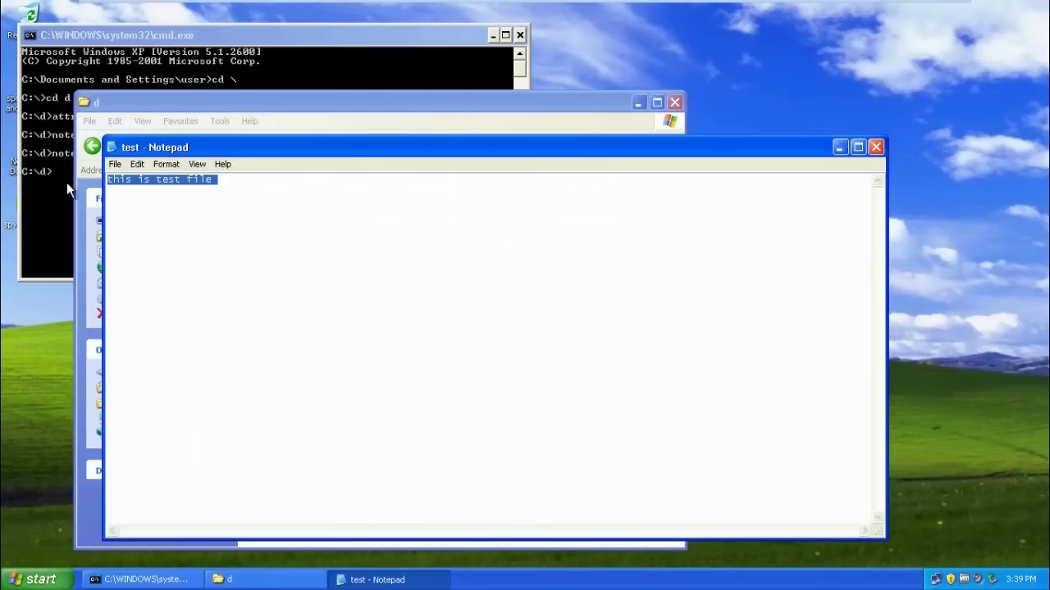
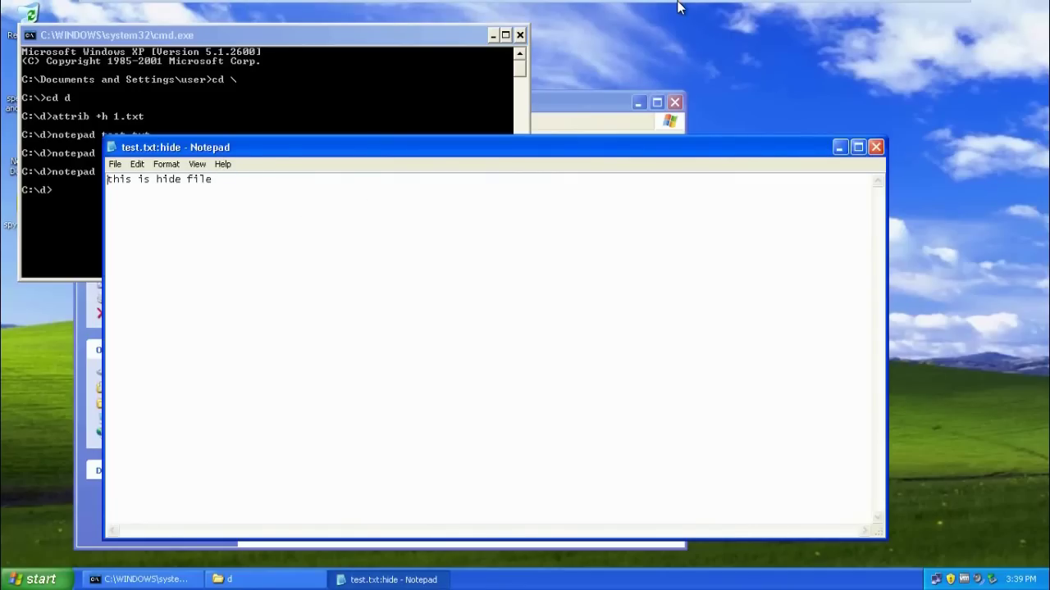
- Switch to the PowerPoint presentation and view slide 27 on NTFS File Streaming
{"action": "mouse_move", "coordinate": [857, 16]}
{"action": "left_click", "coordinate": [911, 12]}
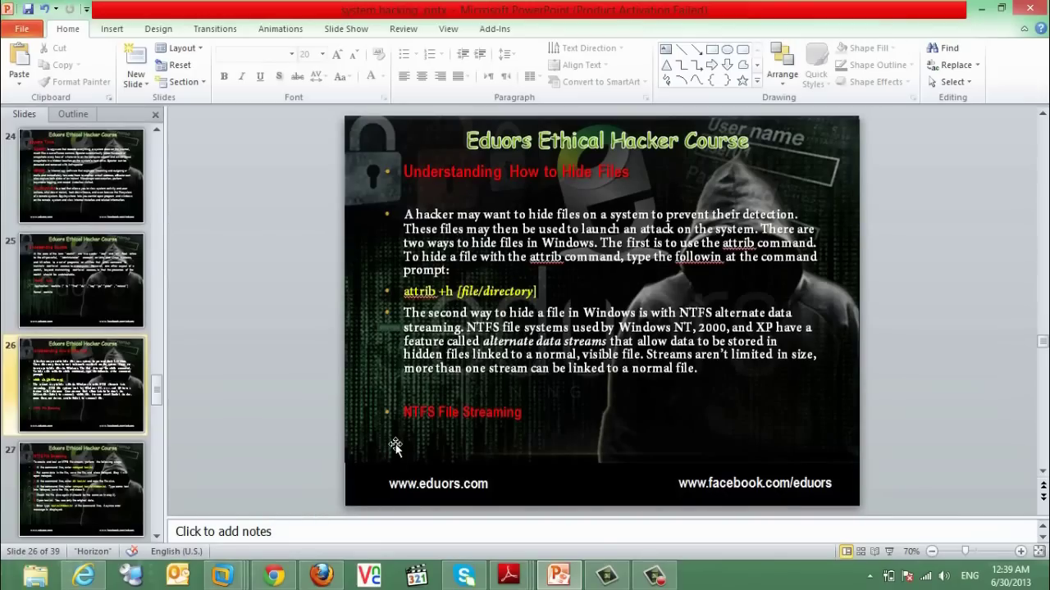
{"action": "scroll", "coordinate": [302, 438], "scroll_direction": "down", "scroll_amount": 1}
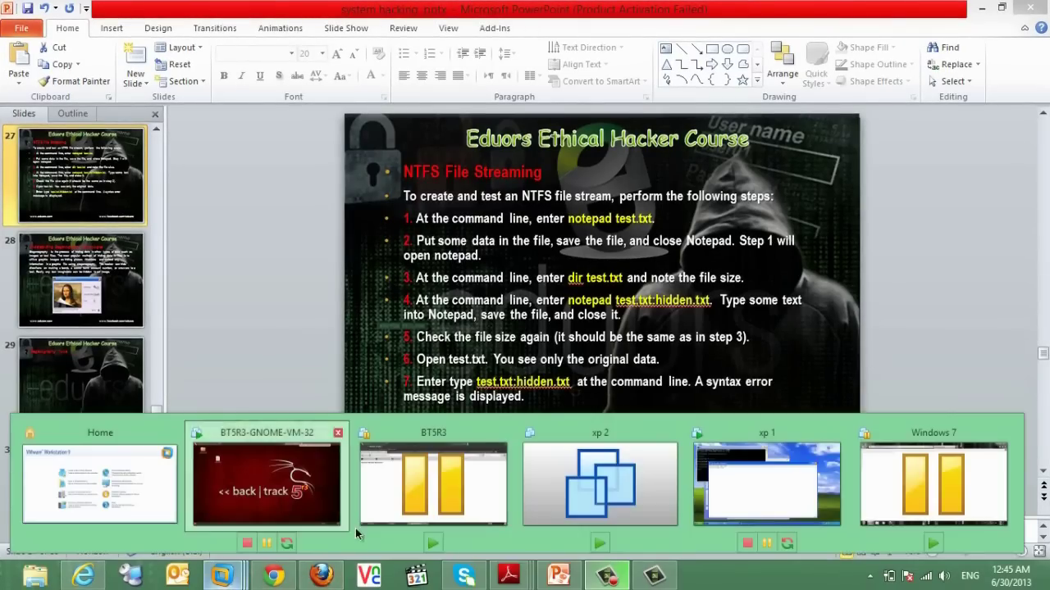
- Switch to the BT5R3-GNOME-VM-32 virtual machine and open the Desktop folder in the file browser
{"action": "left_click", "coordinate": [351, 527]}
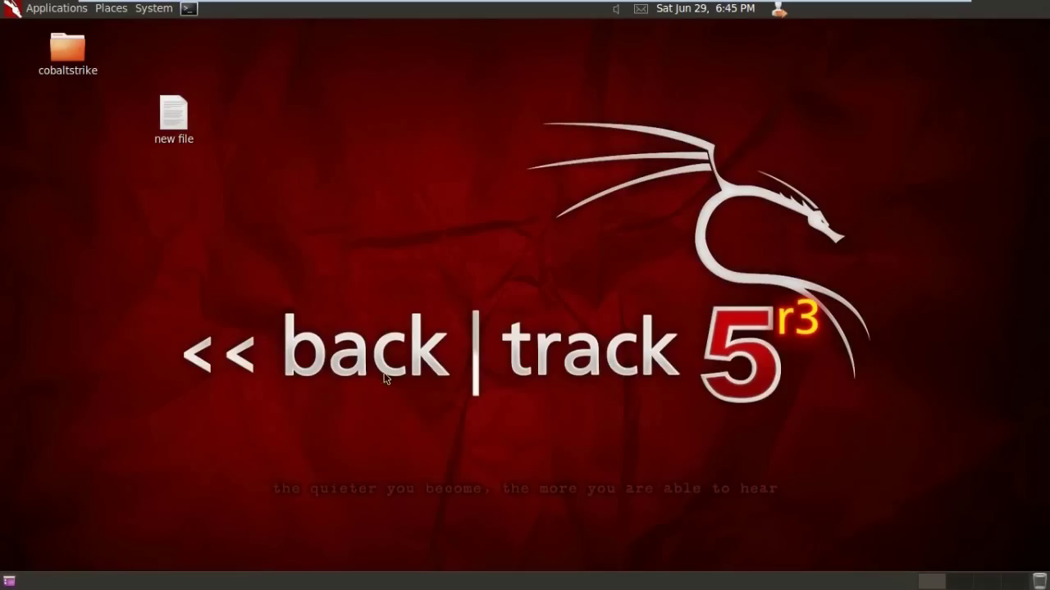
{"action": "left_click", "coordinate": [111, 10]}
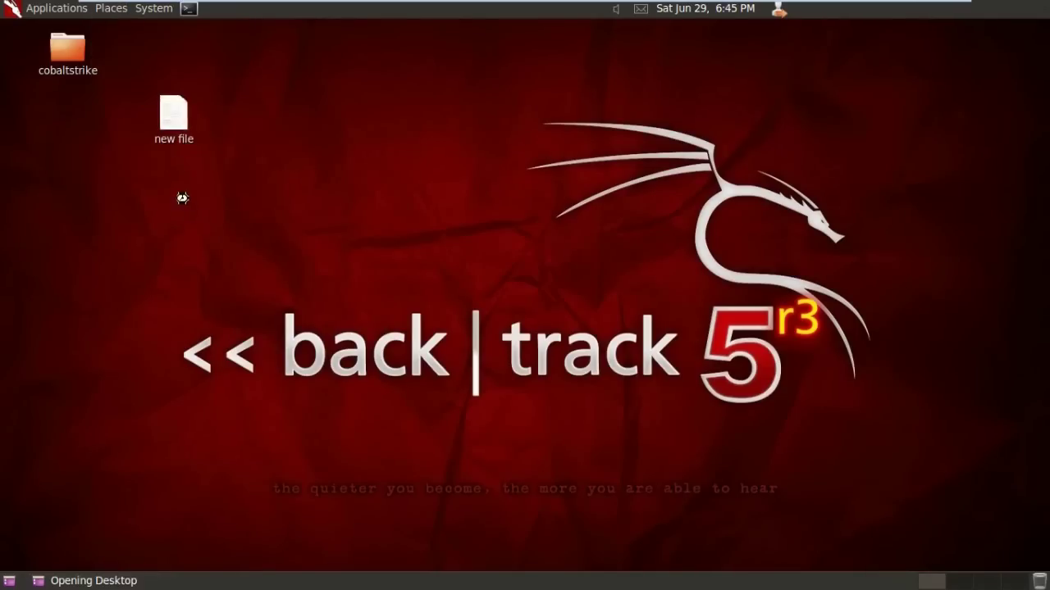
{"action": "left_click", "coordinate": [160, 56]}
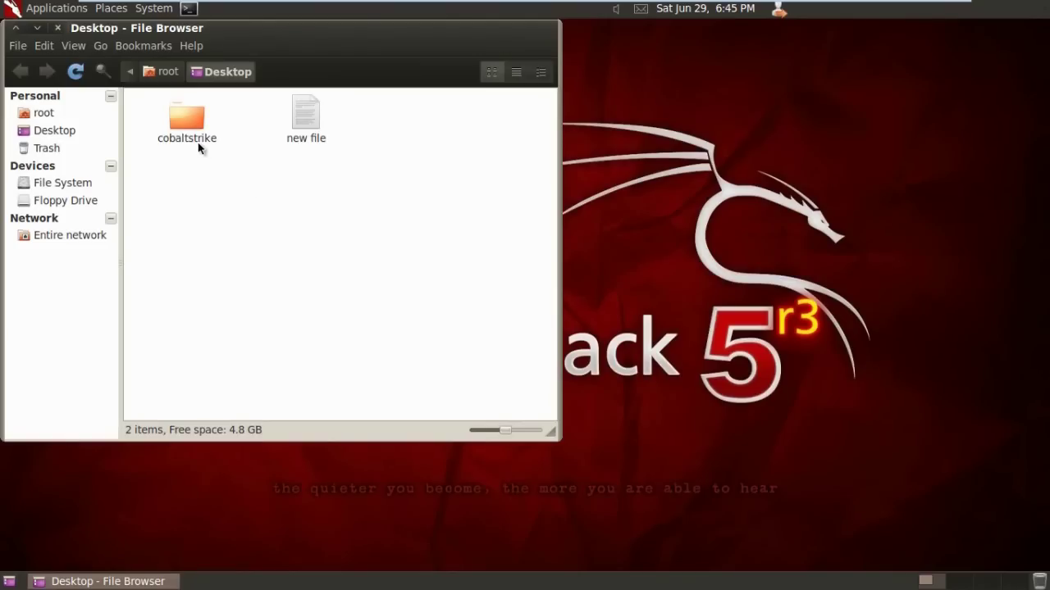
- Hide the cobaltstrike folder by renaming it to .cobaltstrike, and refresh the folder view
{"action": "left_click", "coordinate": [198, 146]}
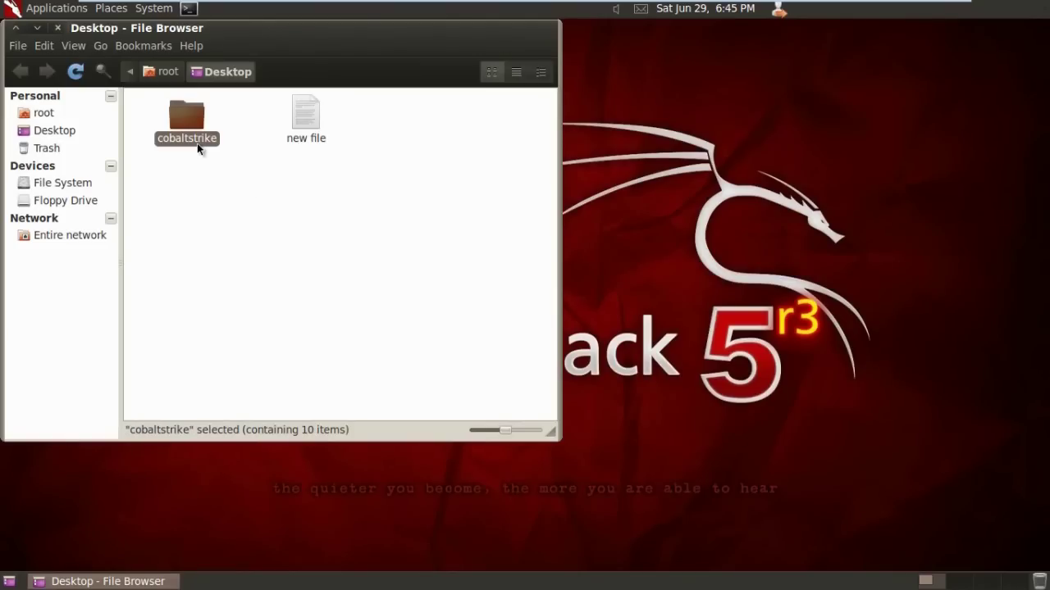
{"action": "right_click", "coordinate": [197, 142]}
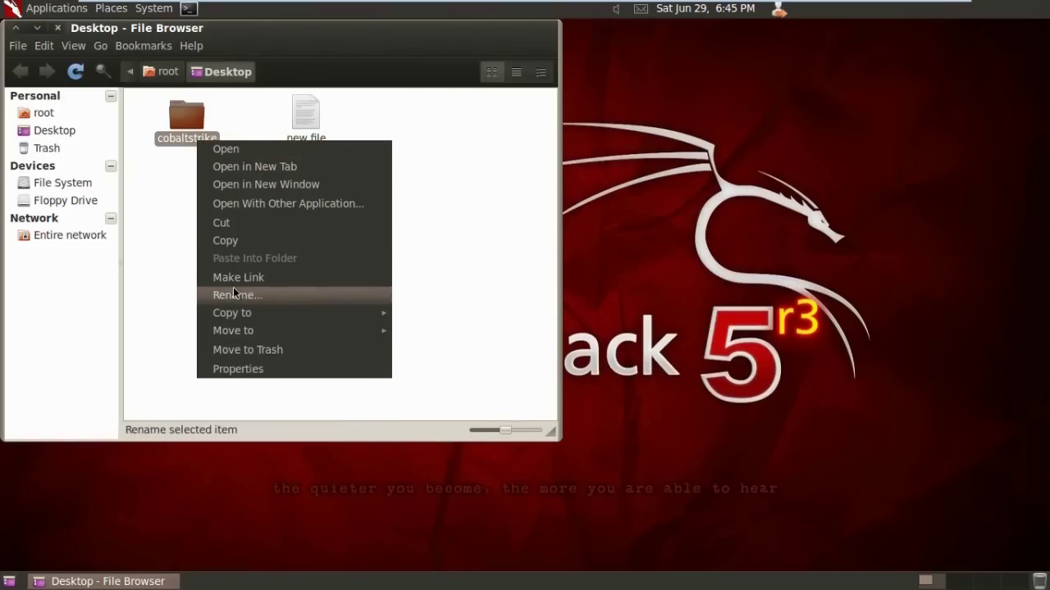
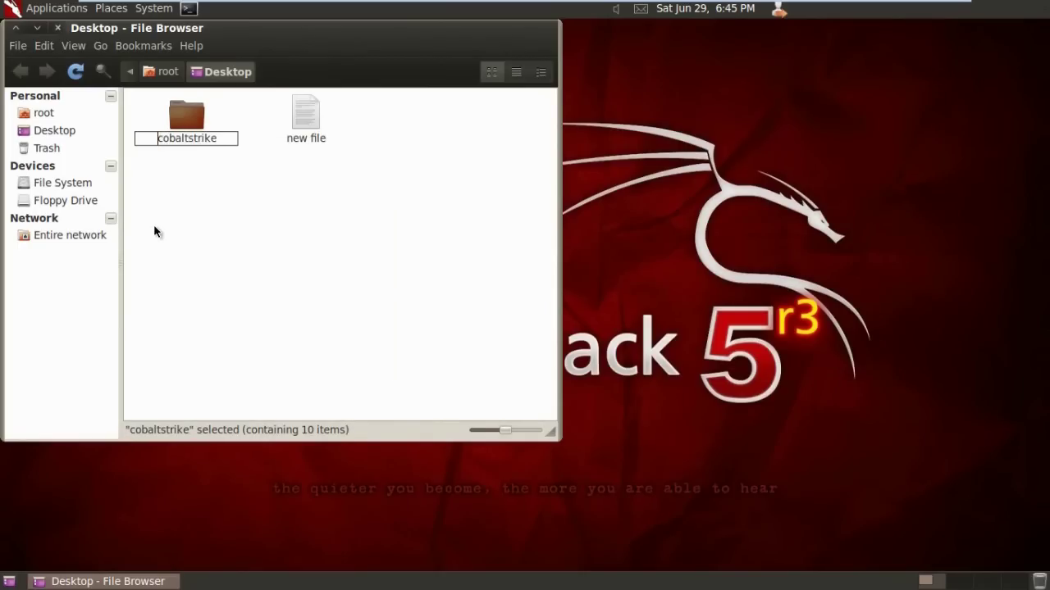
{"action": "type", "text": "."}
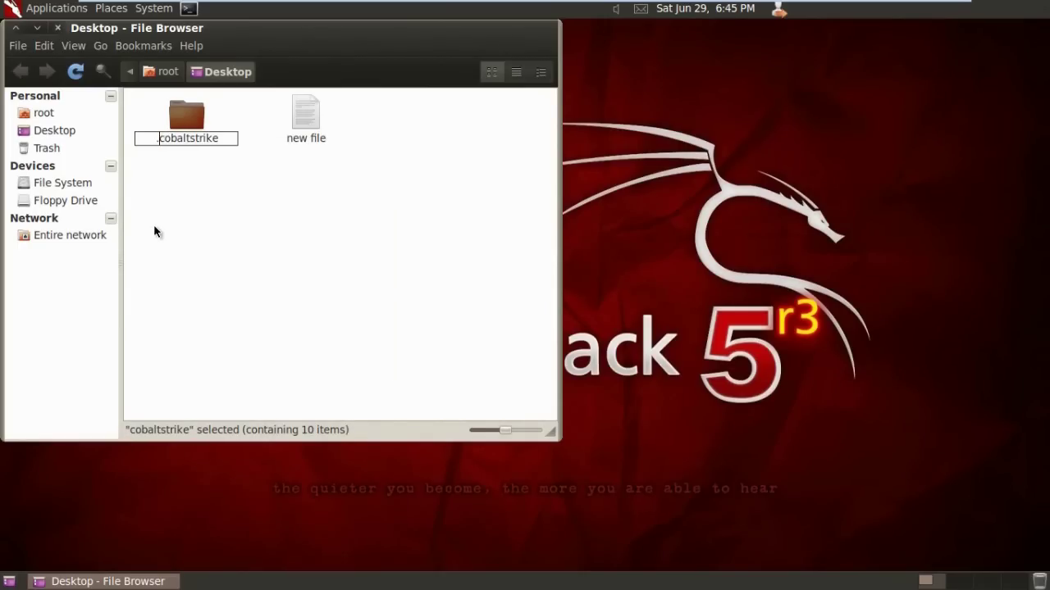
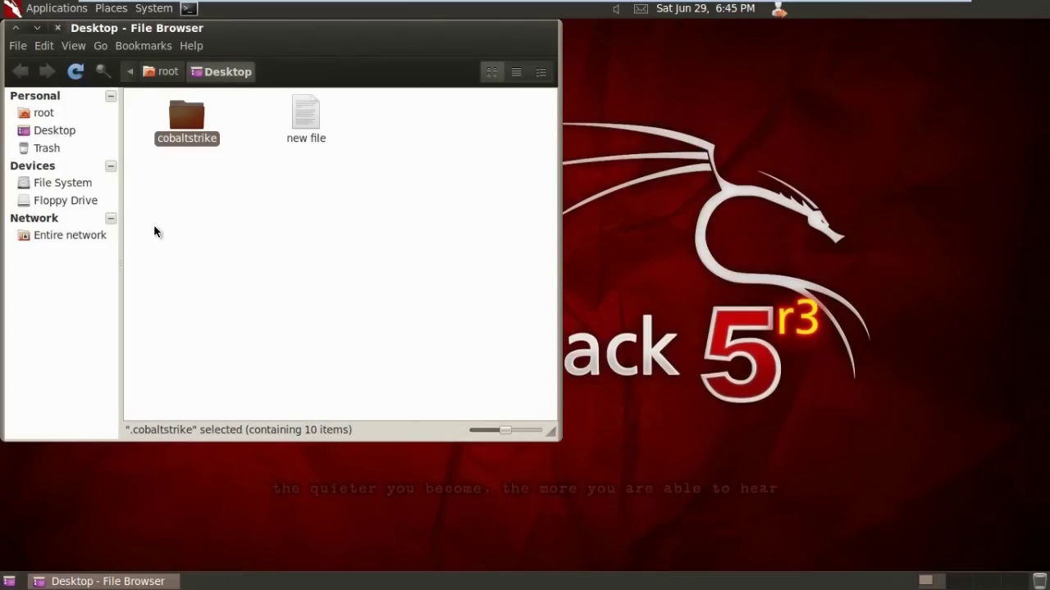
{"action": "left_click", "coordinate": [154, 226]}
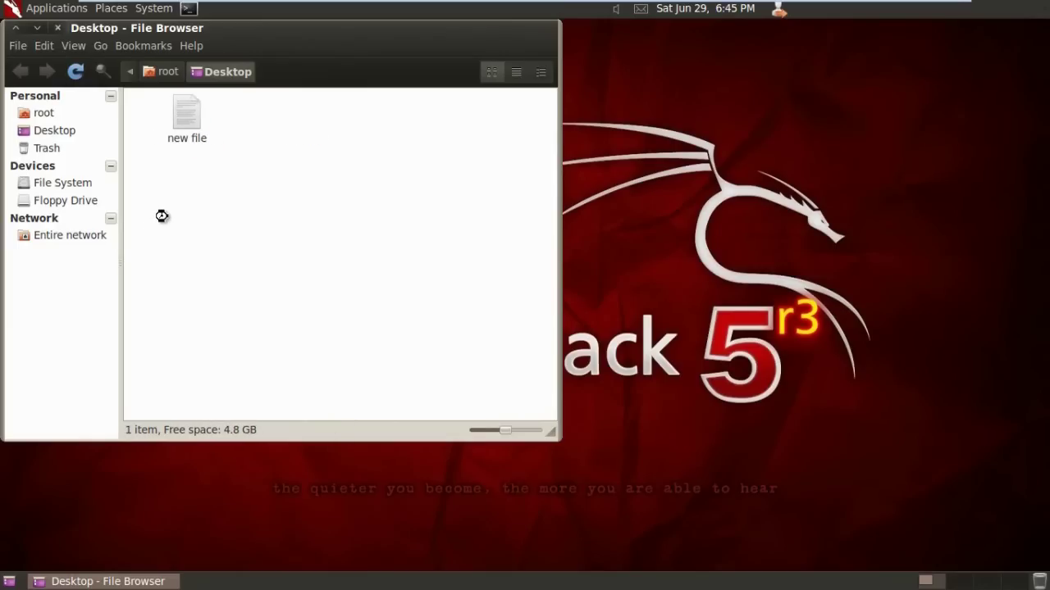
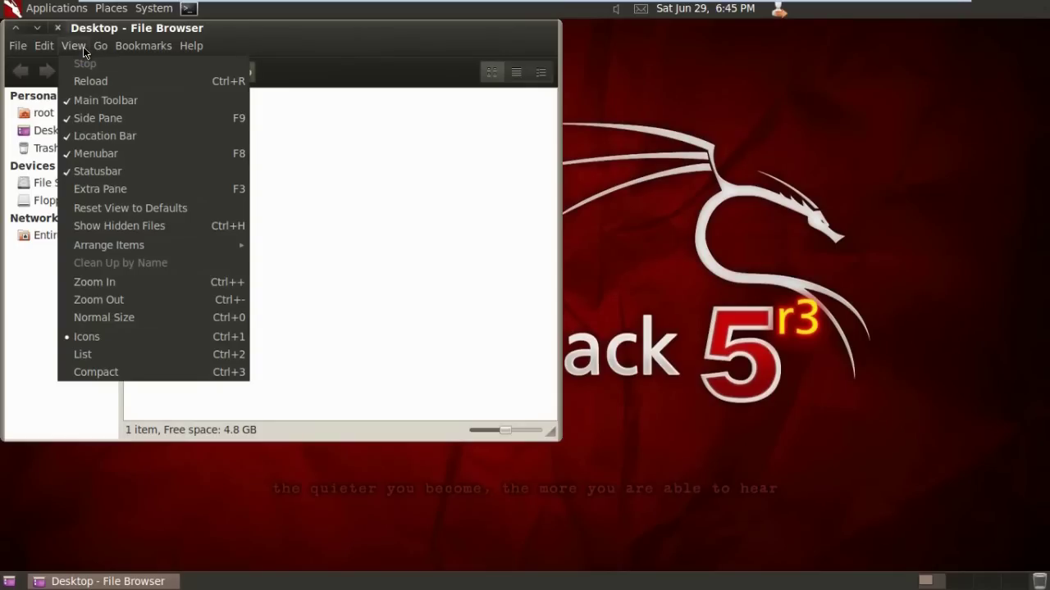
- Toggle the display of hidden files in the Desktop folder on and off, and return to the PowerPoint presentation
{"action": "left_click", "coordinate": [93, 227]}
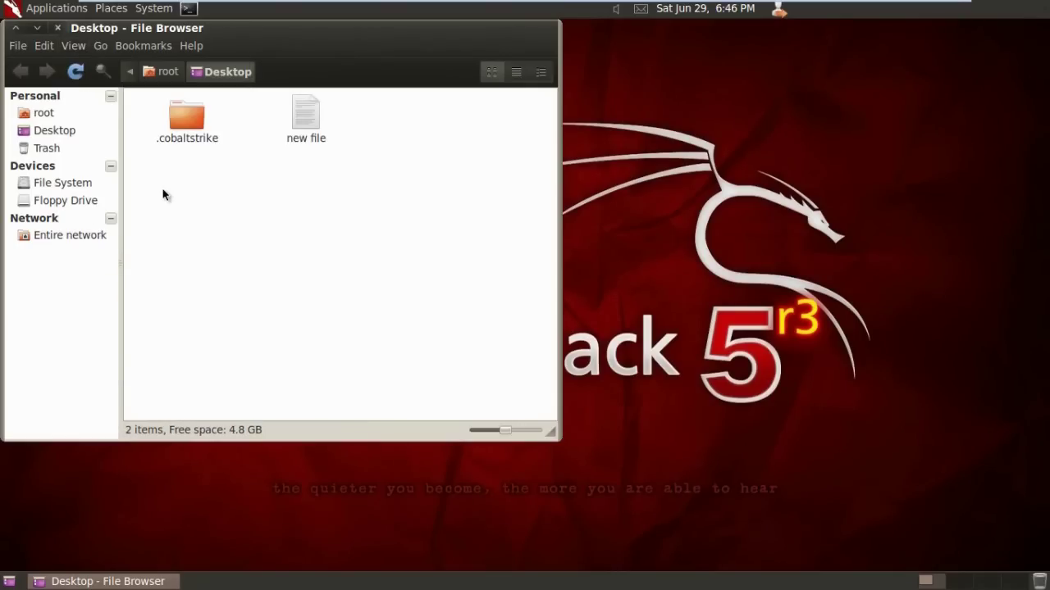
{"action": "key", "text": "ctrl+h"}
{"action": "key", "text": "ctrl+h"}
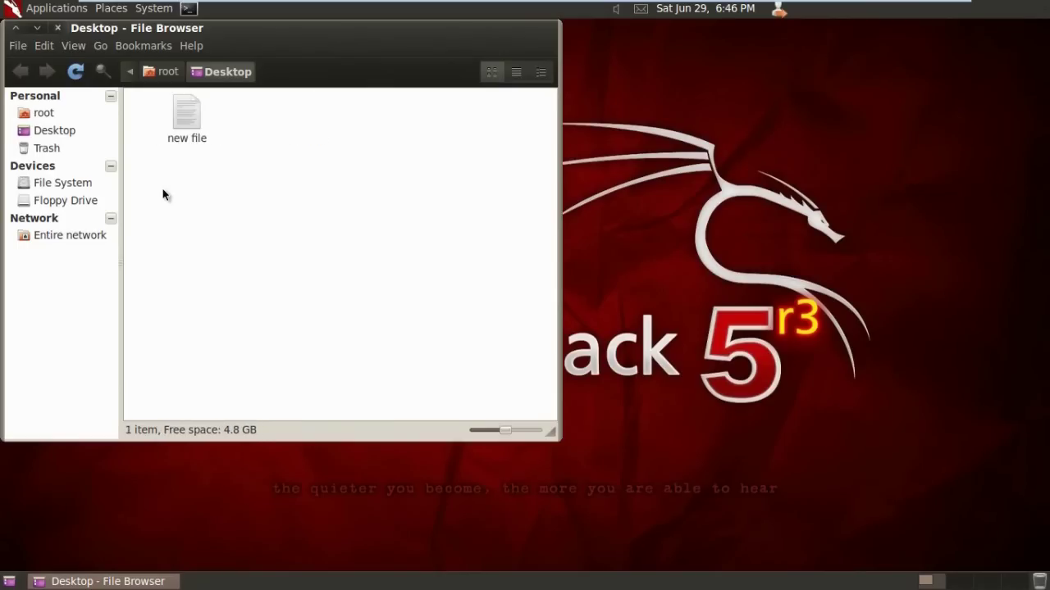
{"action": "key", "text": "ctrl+h"}
{"action": "key", "text": "ctrl+h"}
{"action": "mouse_move", "coordinate": [780, 7]}
{"action": "left_click", "coordinate": [911, 10]}
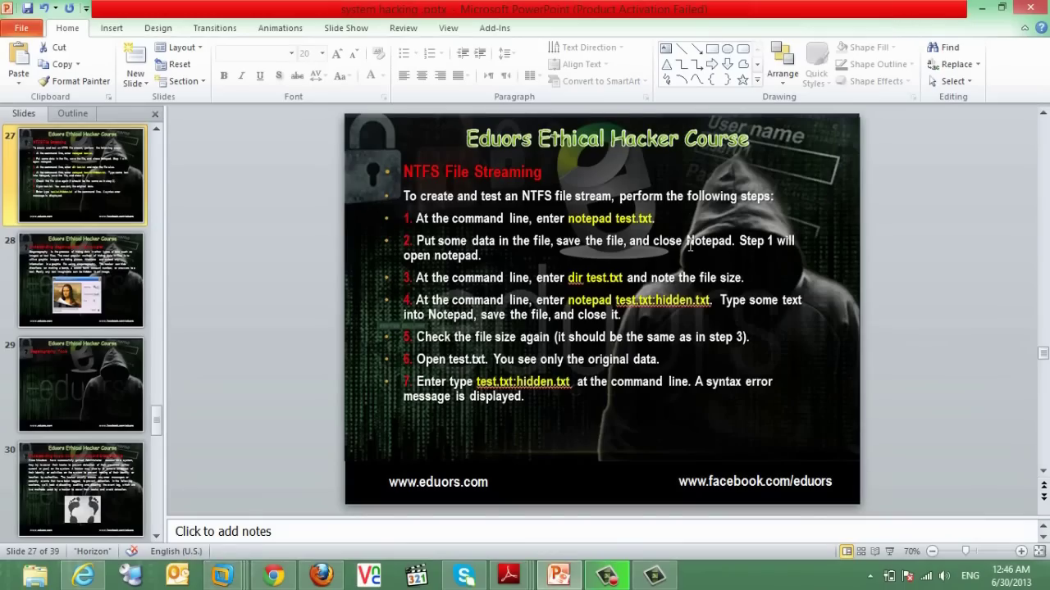